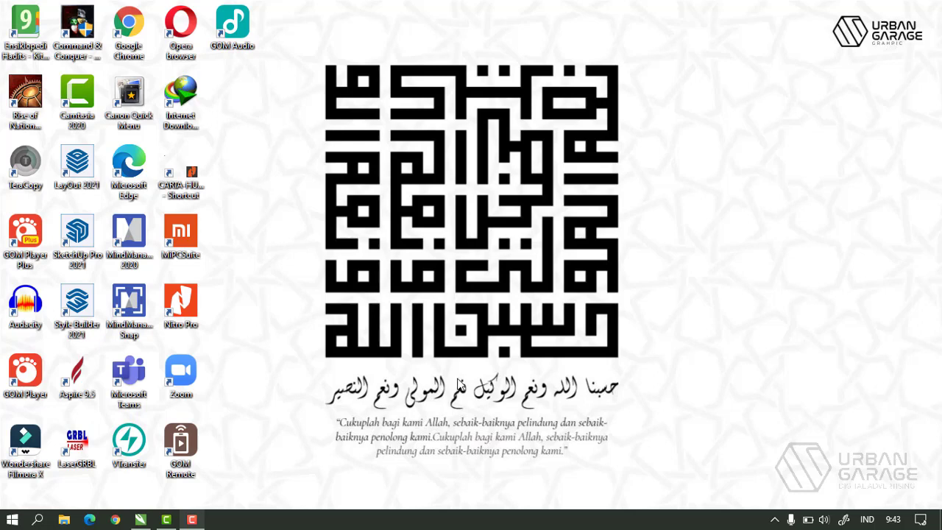
Switch to CorelDRAW and place a copy of the square directly below the original
left_click(139, 519)
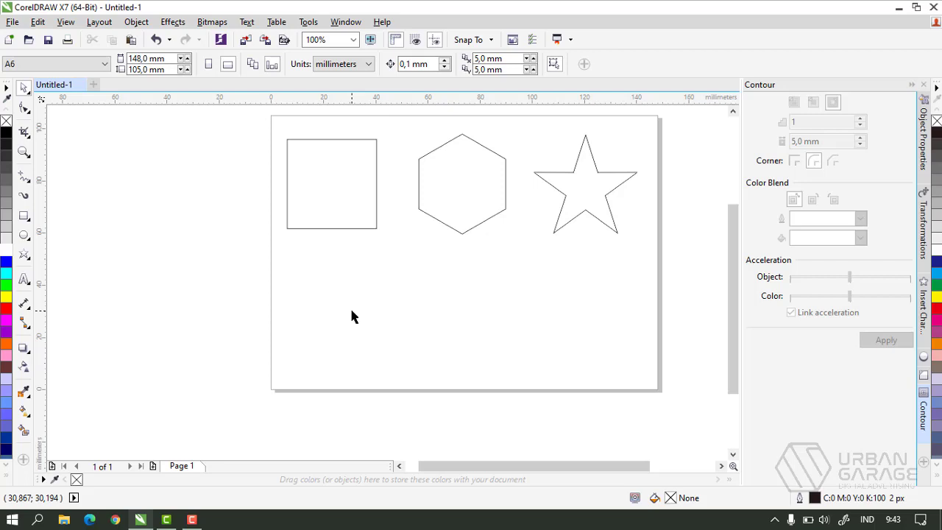
left_click_drag(396, 118, 525, 261)
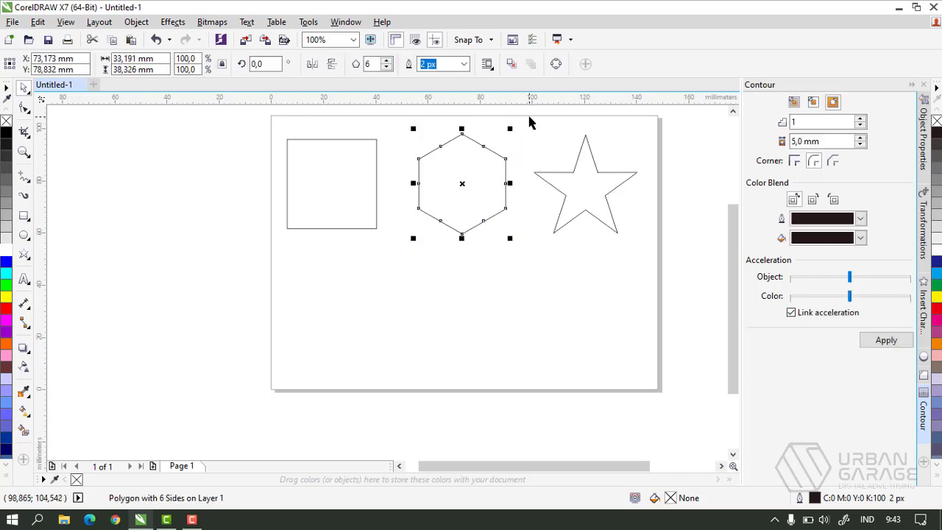
left_click_drag(529, 116, 646, 270)
left_click_drag(273, 115, 393, 273)
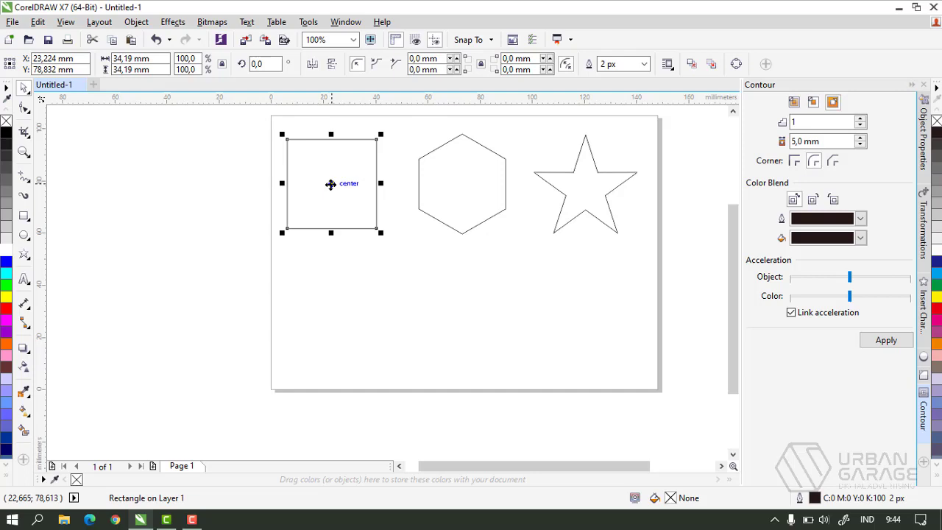
left_click(301, 307)
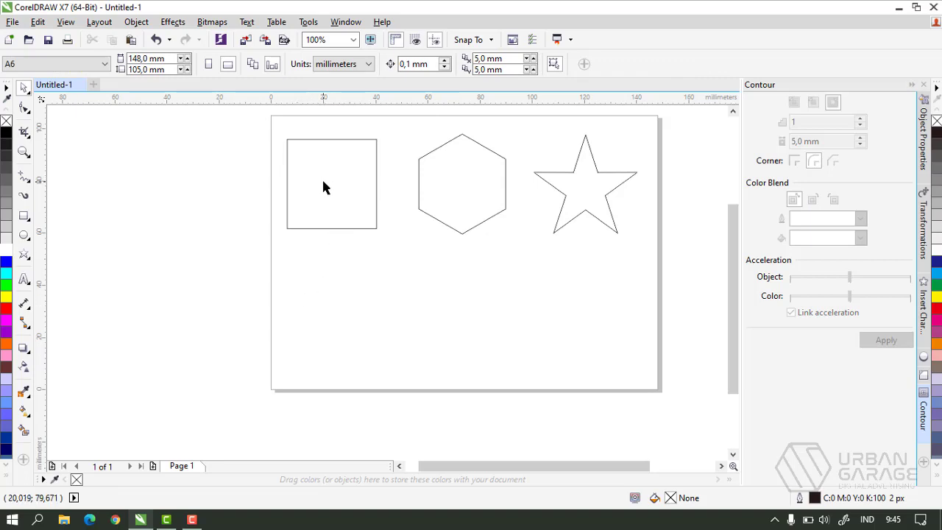
left_click_drag(323, 187, 322, 304)
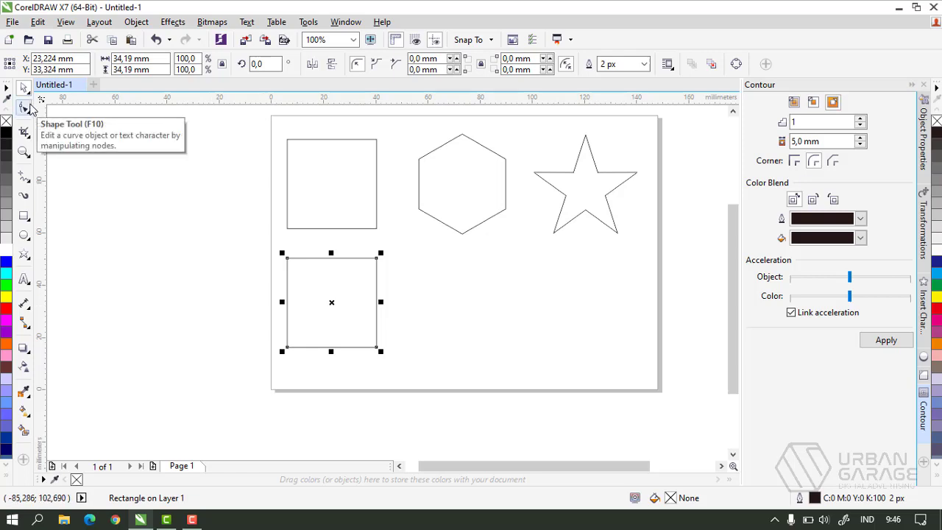
Try rounding all corners of the lower square to a radius of about 7.26 mm with the Shape tool, and undo it
left_click(27, 109)
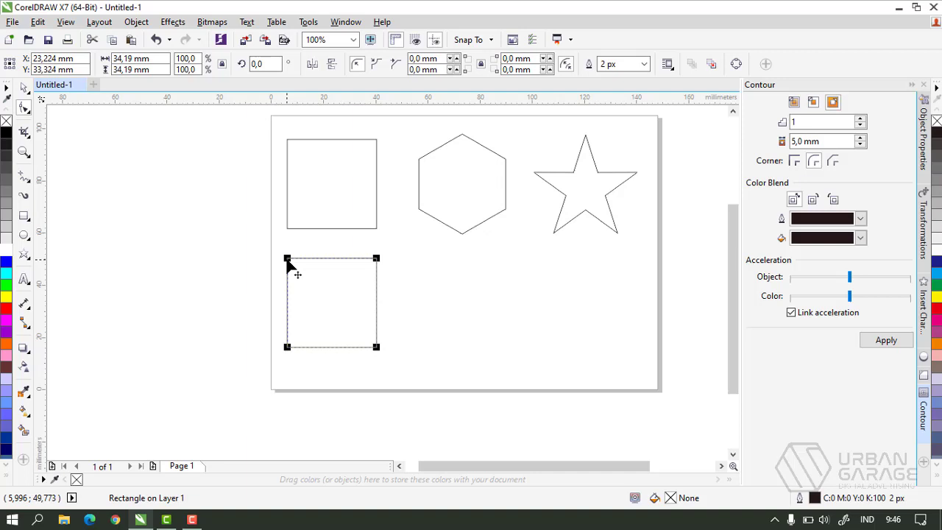
left_click_drag(288, 263, 288, 280)
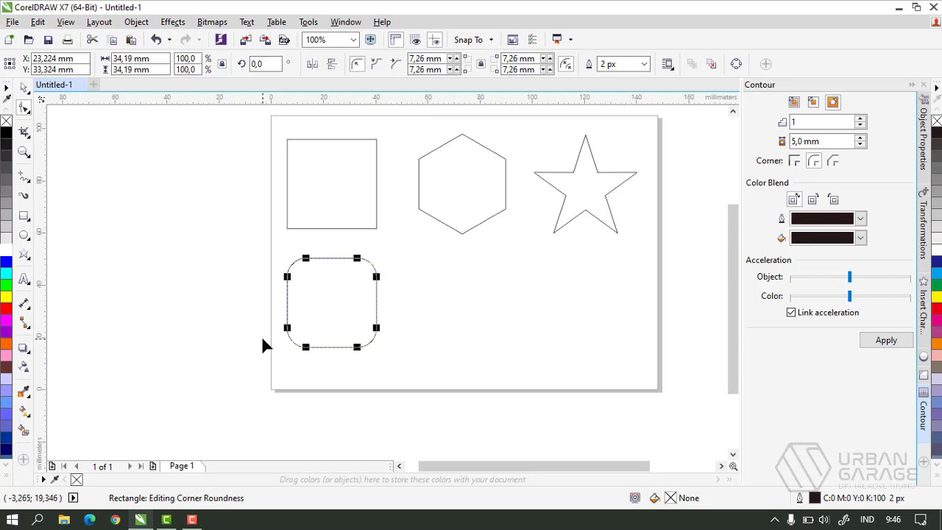
left_click(289, 374)
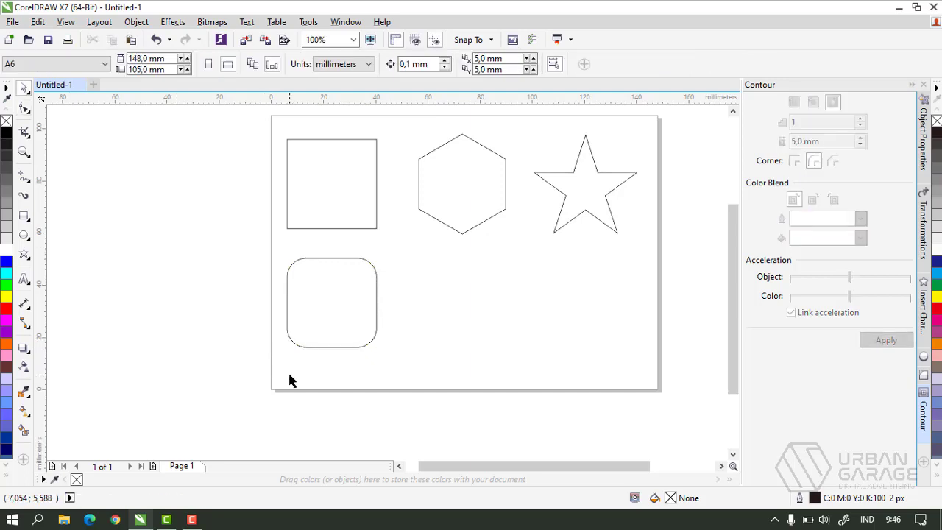
key("ctrl+z")
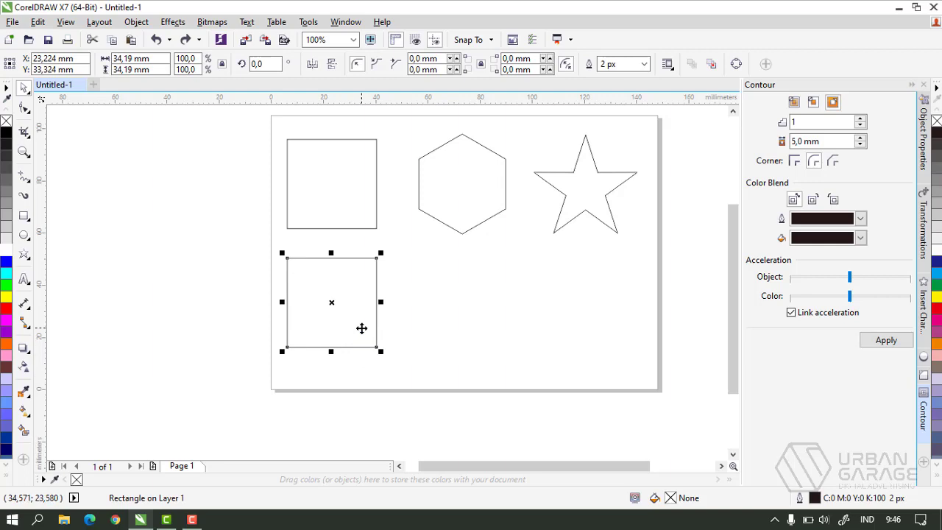
Set the corner radius of all four corners of the lower square to 5 mm, using round corners
left_click(362, 329)
left_click(361, 328)
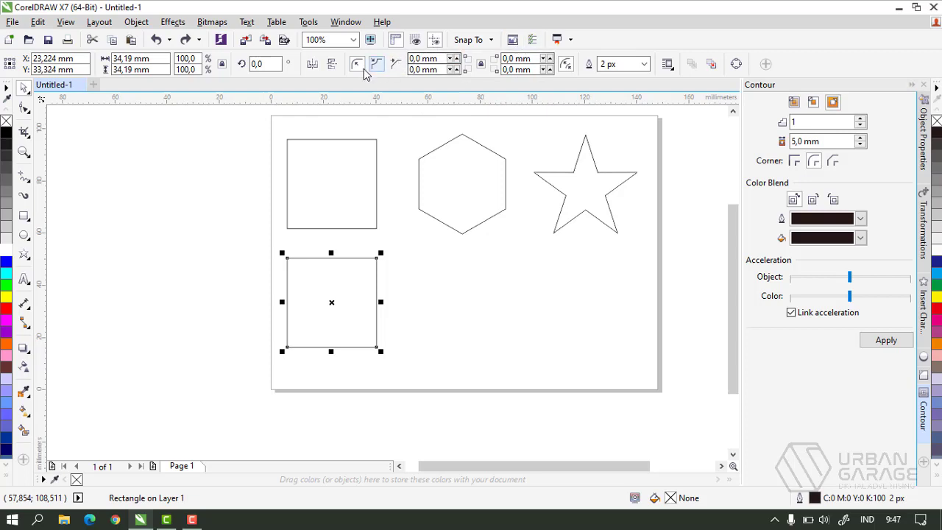
left_click_drag(441, 58, 356, 64)
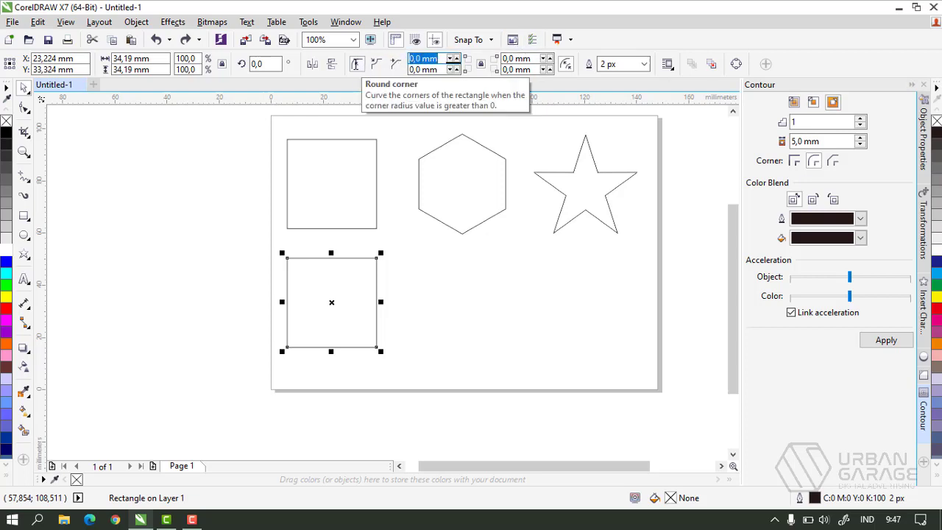
type("5")
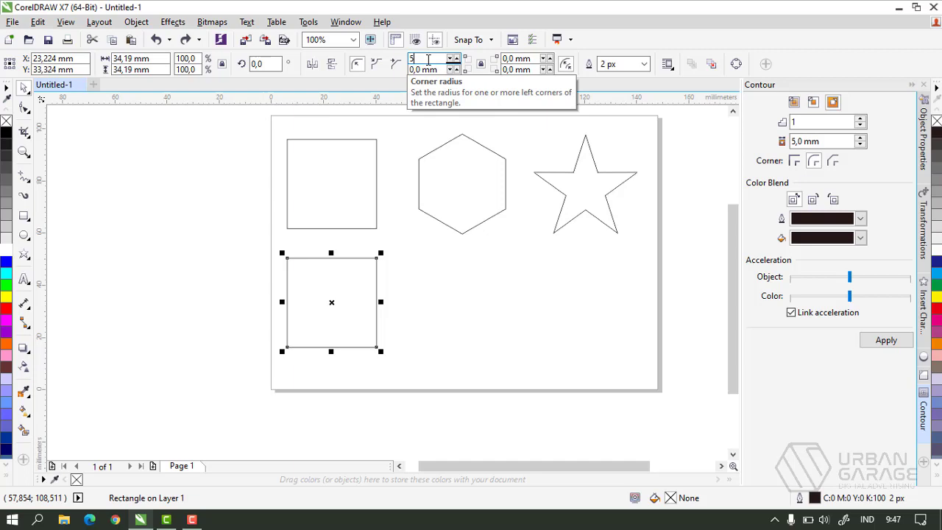
key("Return")
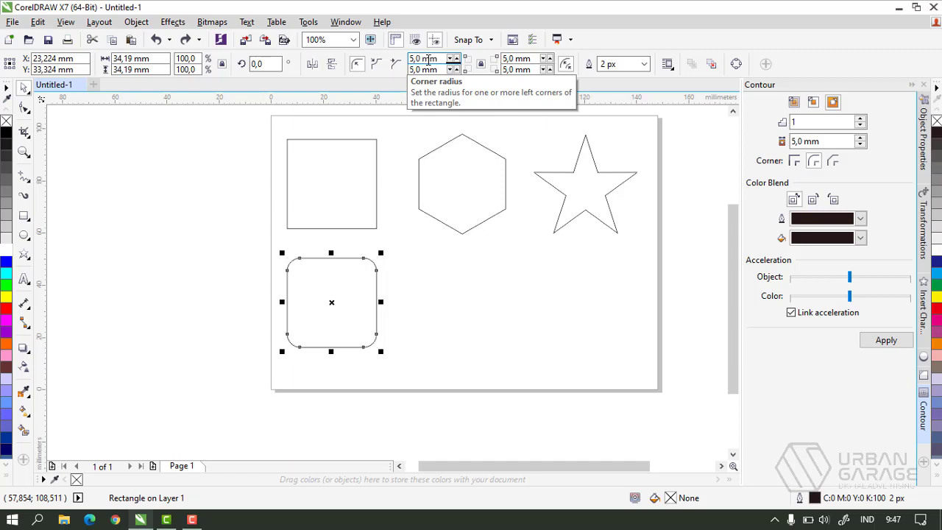
left_click(421, 283)
Examine the rounded corners of the lower square up close
scroll(331, 310, "up", 1)
scroll(337, 336, "up", 1)
scroll(188, 286, "down", 2)
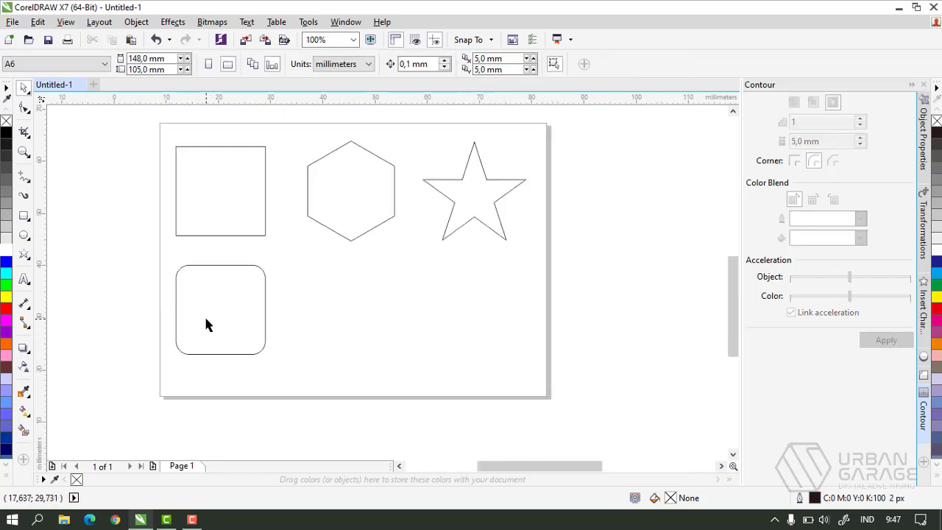
scroll(204, 321, "up", 1)
scroll(204, 322, "down", 1)
scroll(205, 323, "up", 1)
scroll(204, 317, "down", 1)
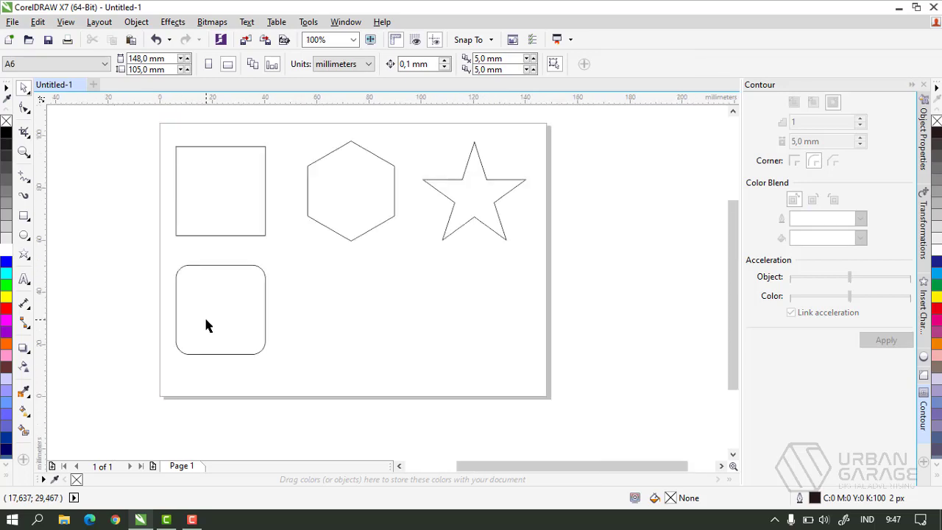
scroll(184, 268, "up", 1)
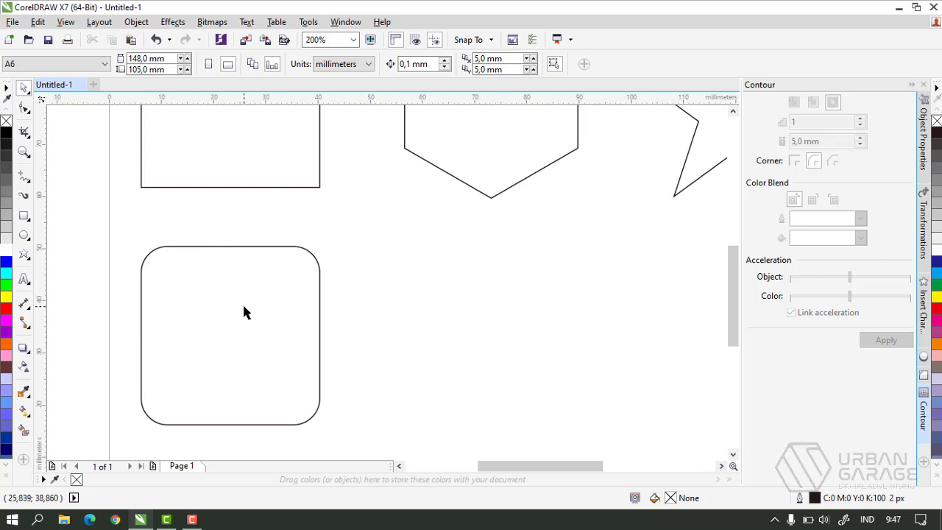
scroll(245, 311, "down", 1)
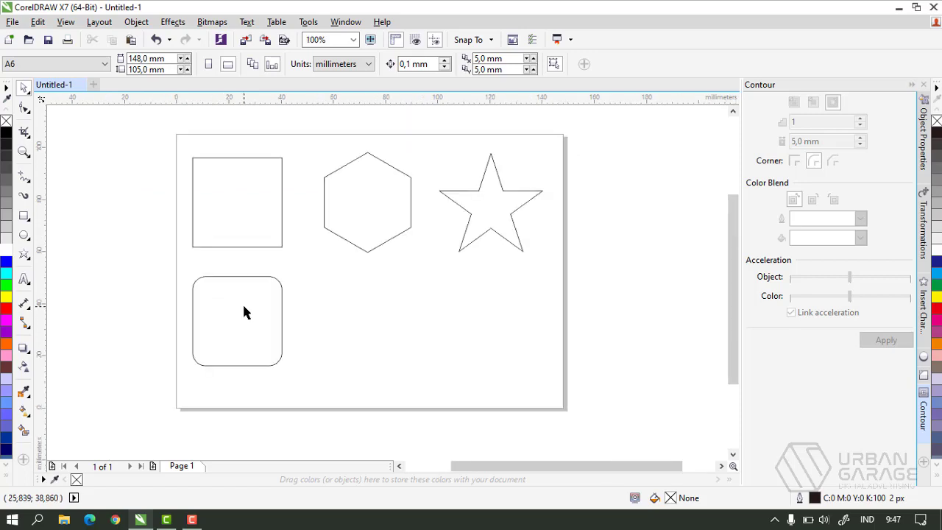
left_click_drag(157, 271, 296, 378)
left_click(146, 332)
left_click(370, 211)
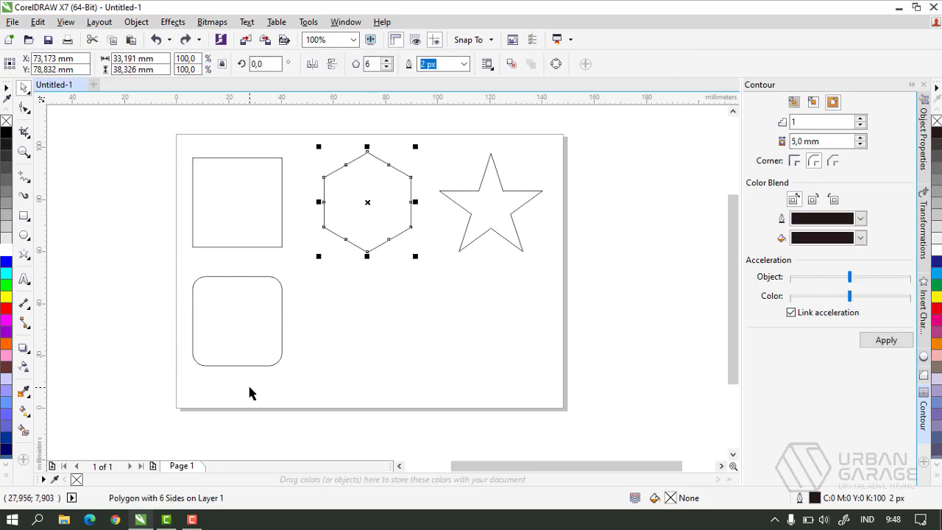
left_click(313, 354)
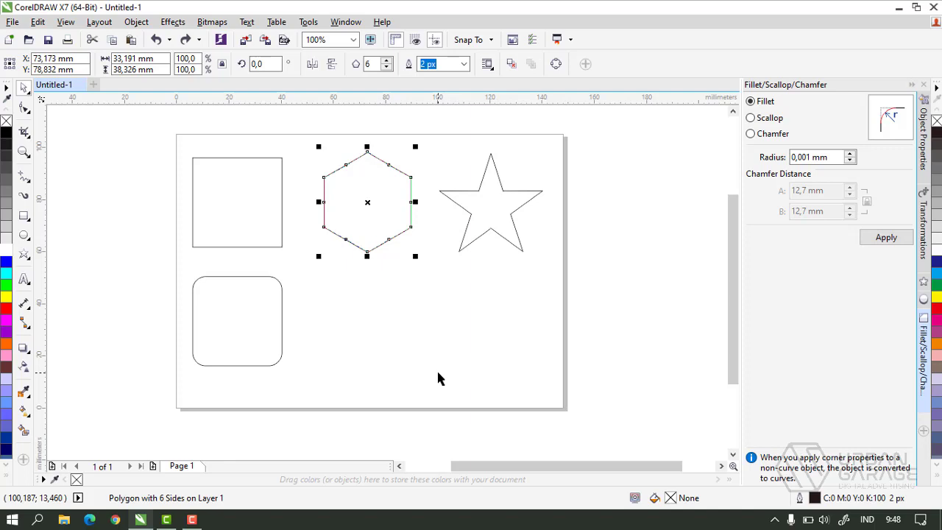
left_click(438, 378)
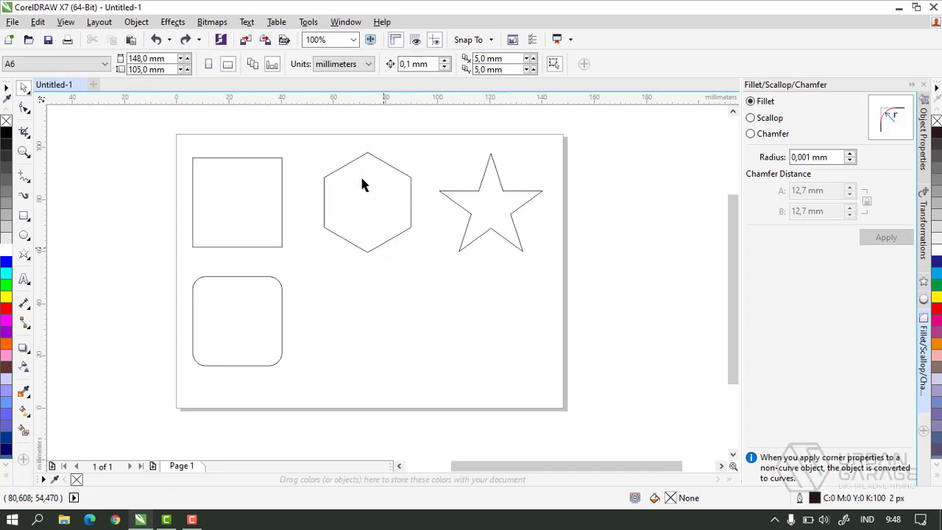
Open the Contour effect settings in place of the Fillet/Scallop/Chamfer settings
left_click(356, 22)
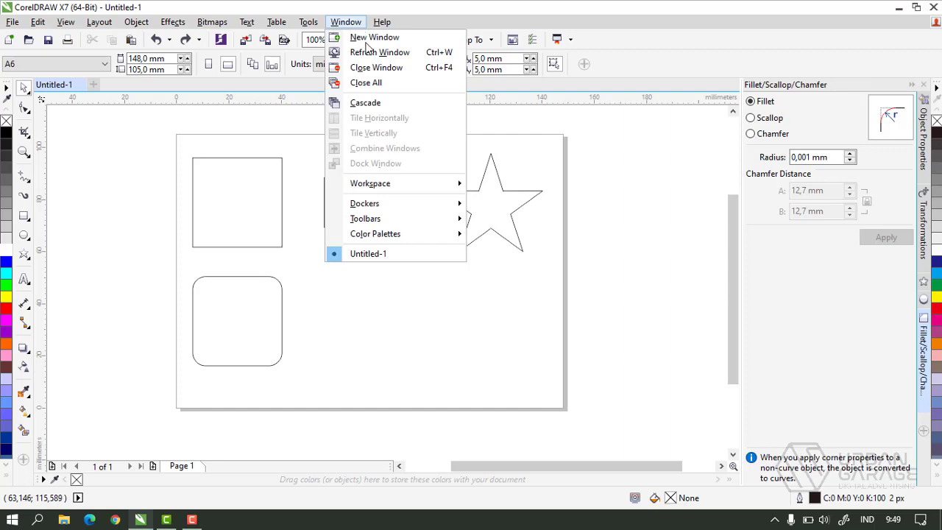
mouse_move(442, 206)
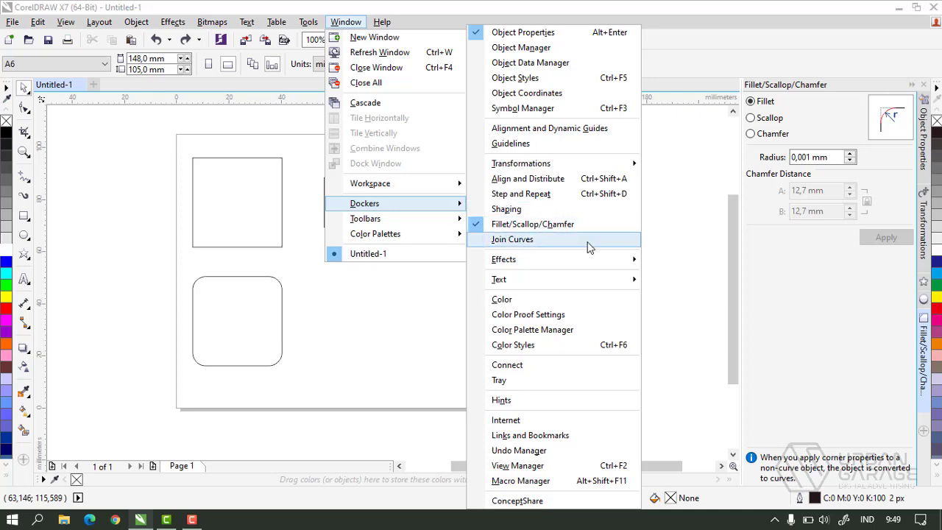
mouse_move(600, 260)
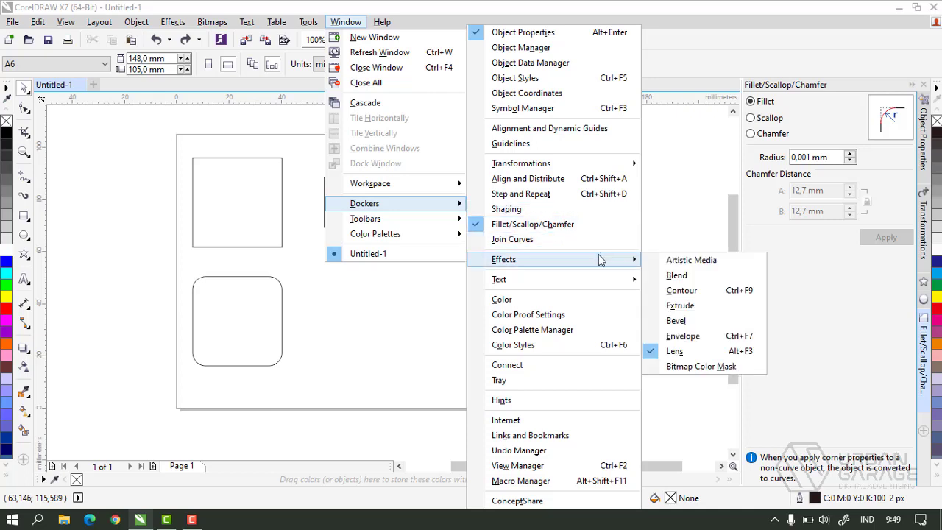
left_click(725, 298)
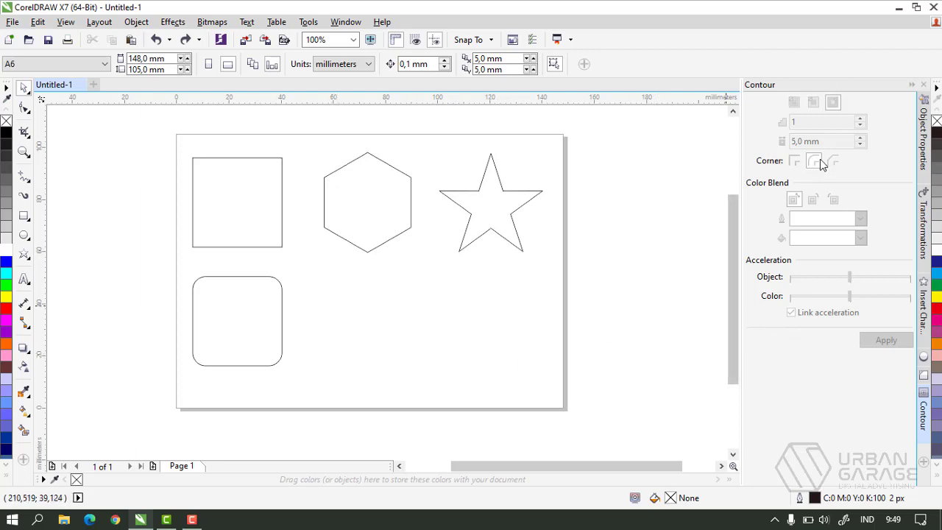
Apply an outside contour to the hexagon with 1 step, a 5 mm offset and round corners
left_click(346, 199)
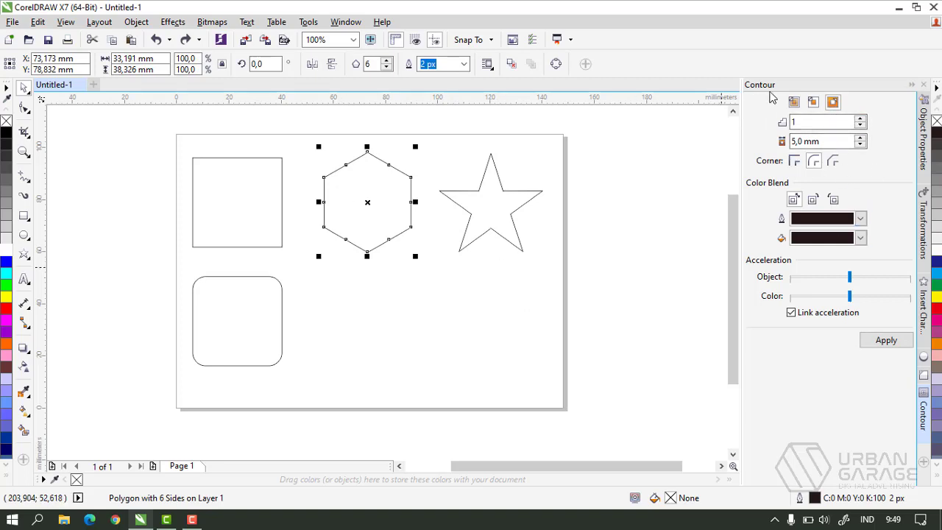
left_click(833, 104)
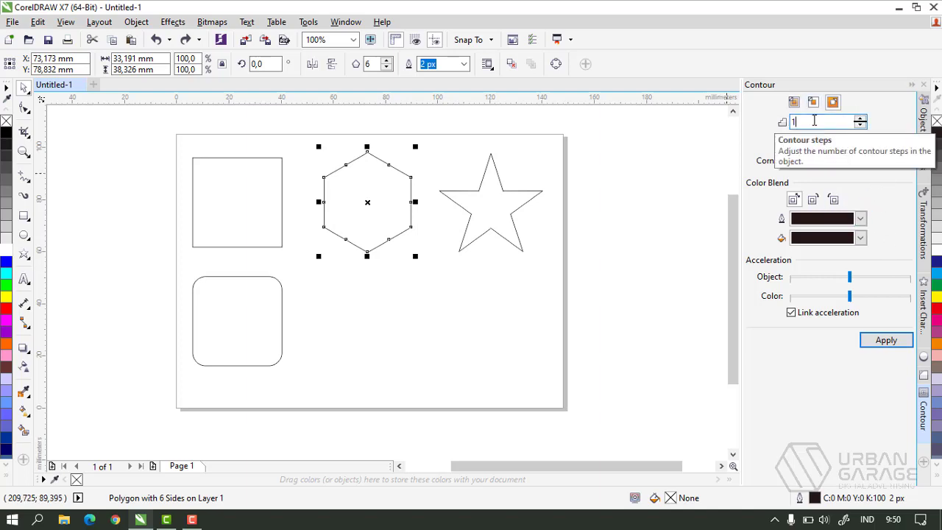
left_click(842, 139)
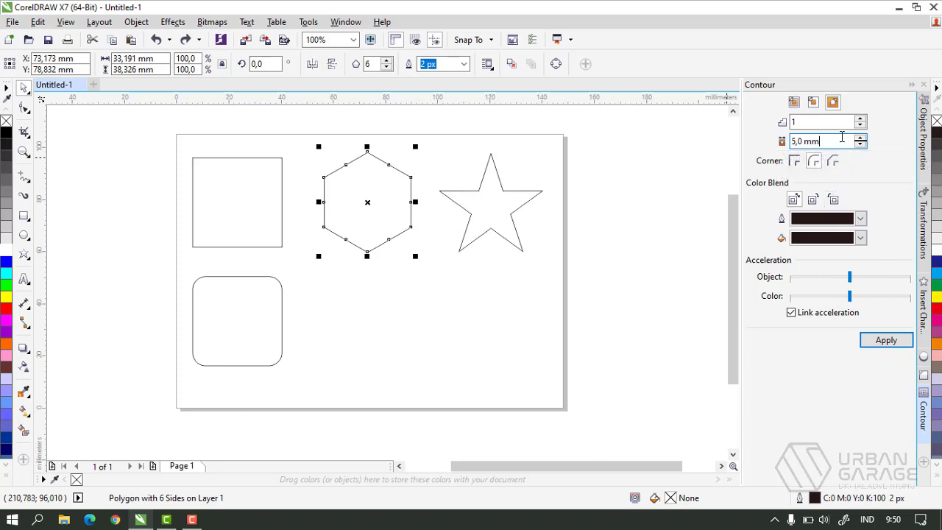
left_click_drag(835, 139, 734, 136)
left_click(812, 162)
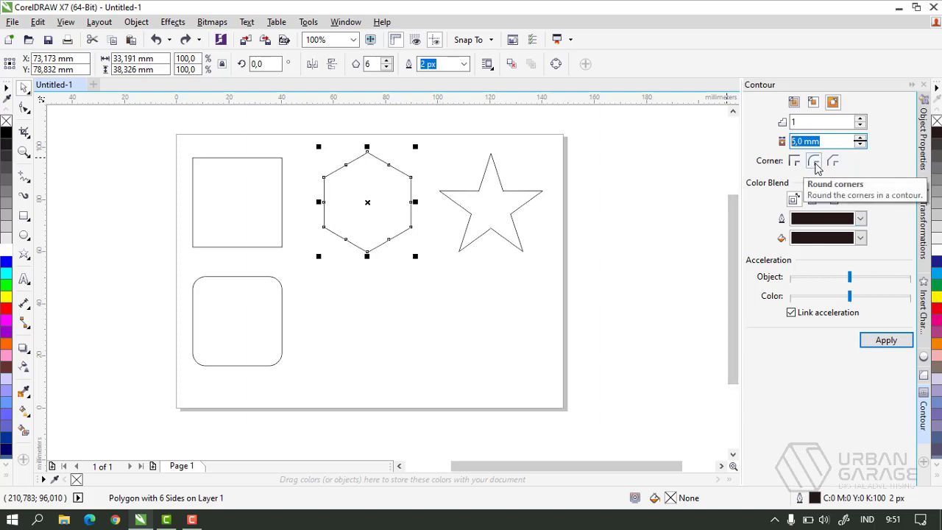
left_click(887, 341)
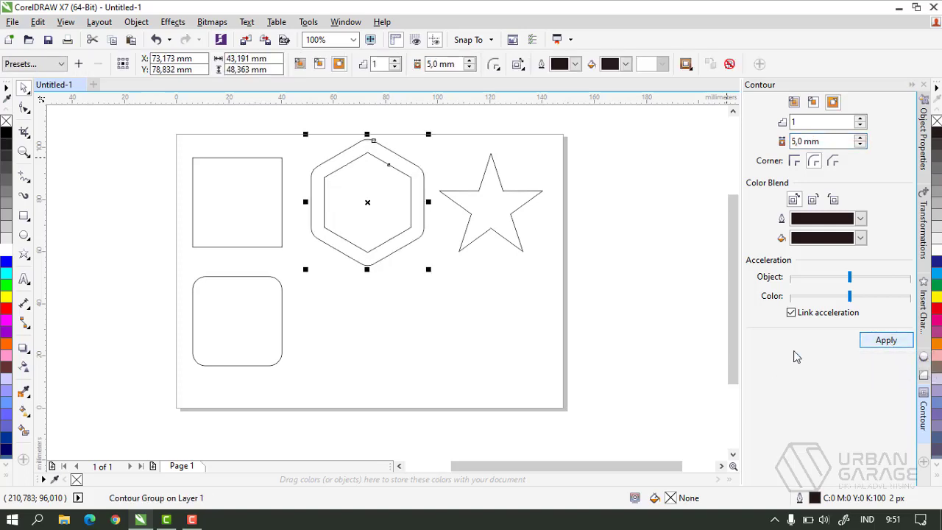
left_click(337, 120)
Break the hexagon's contour group apart into separate outlines
scroll(360, 132, "up", 2)
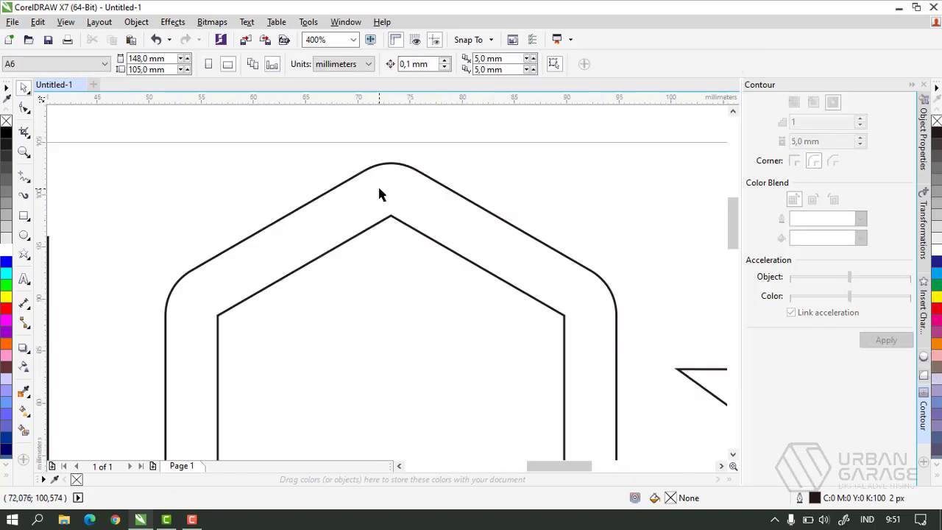
left_click(379, 194)
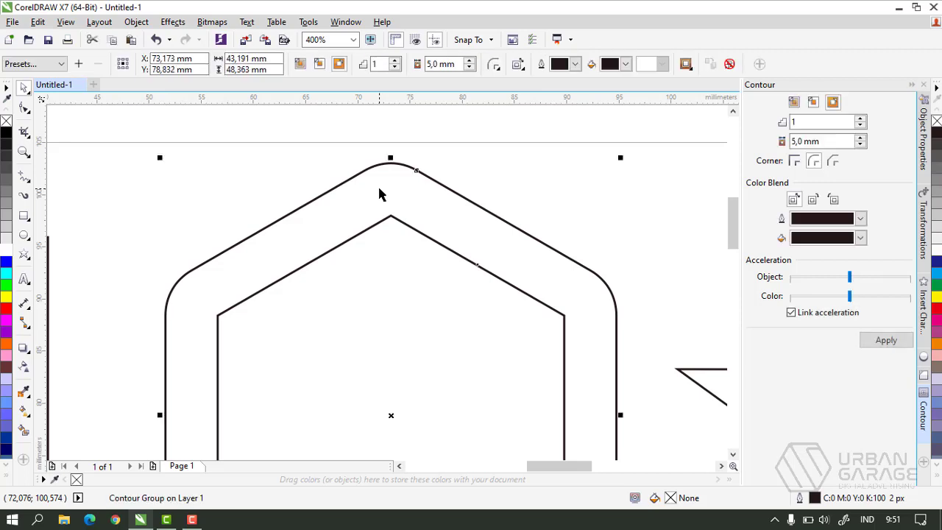
scroll(349, 187, "down", 1)
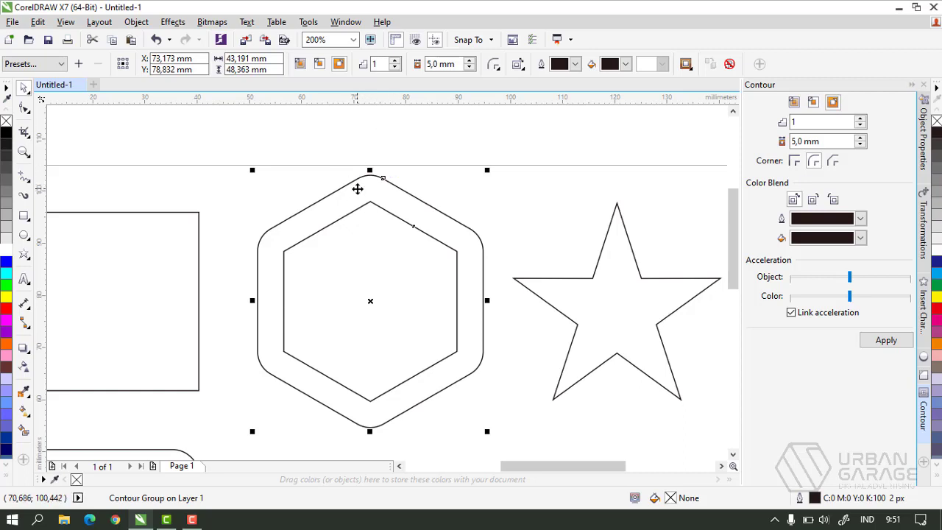
left_click(345, 126)
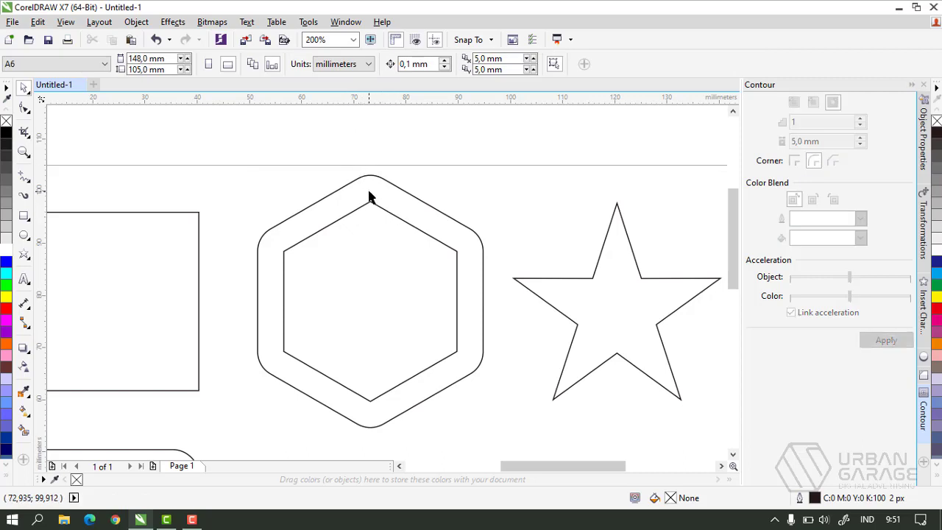
right_click(370, 196)
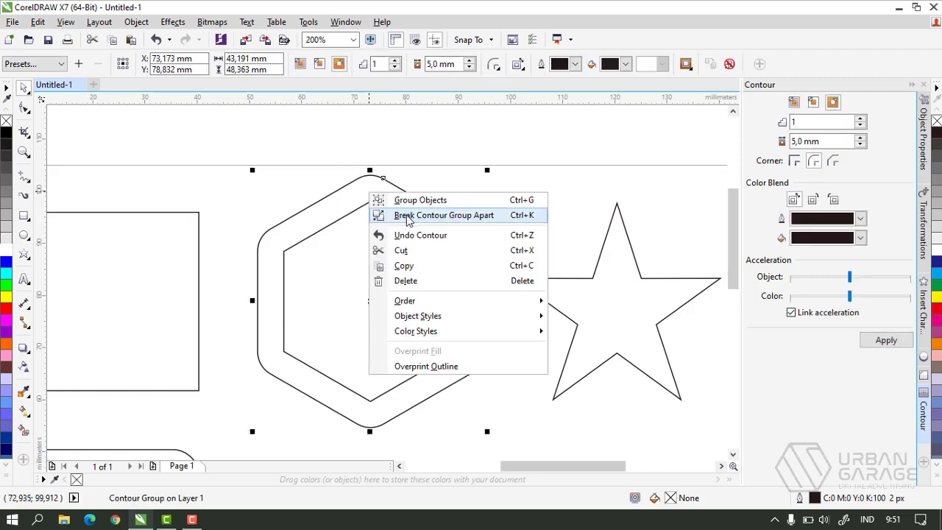
left_click(358, 109)
left_click(357, 183)
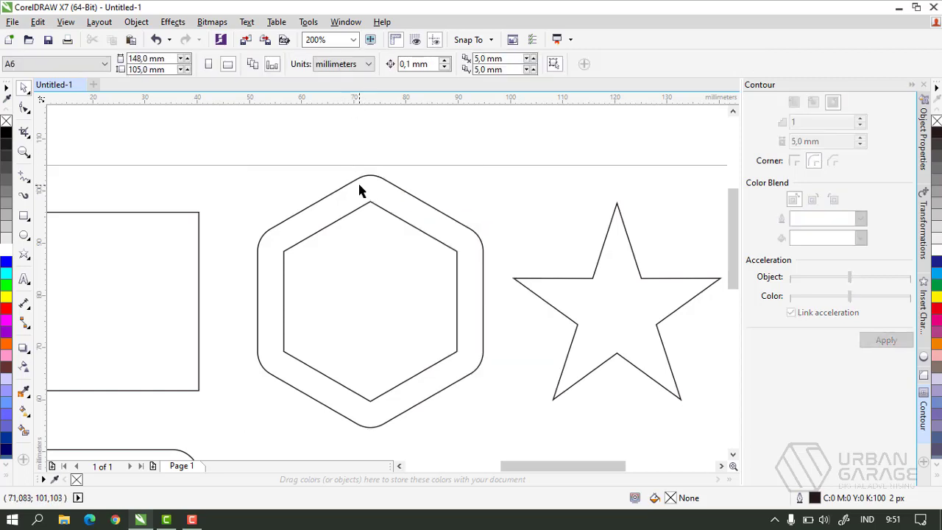
Break the hexagon's contour group apart and move the rounded outline straight down below the original hexagon
left_click(359, 187)
right_click(360, 187)
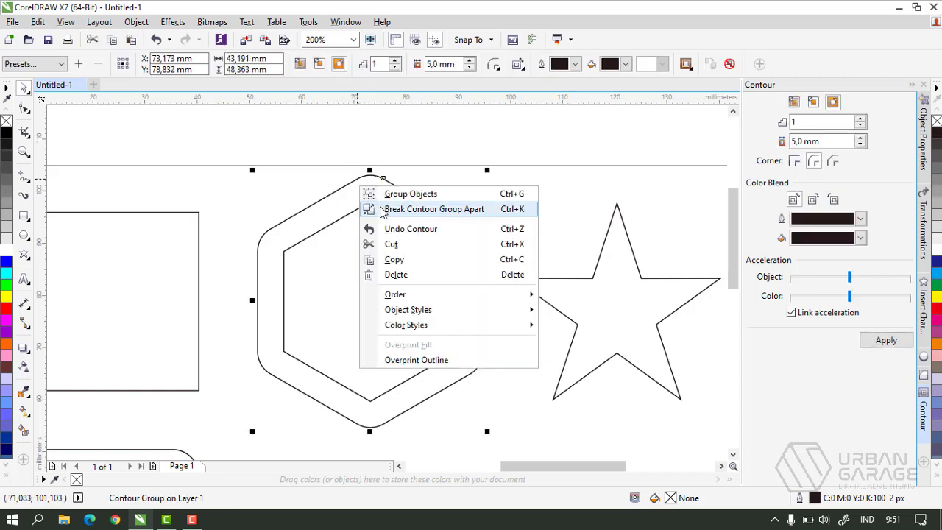
left_click(372, 208)
left_click(411, 149)
scroll(411, 148, "down", 2)
left_click_drag(411, 214, 420, 270)
Scale the rounded hexagon outline to the original hexagon's width of 33.191 mm and align it in one row with the rounded square
left_click(427, 194)
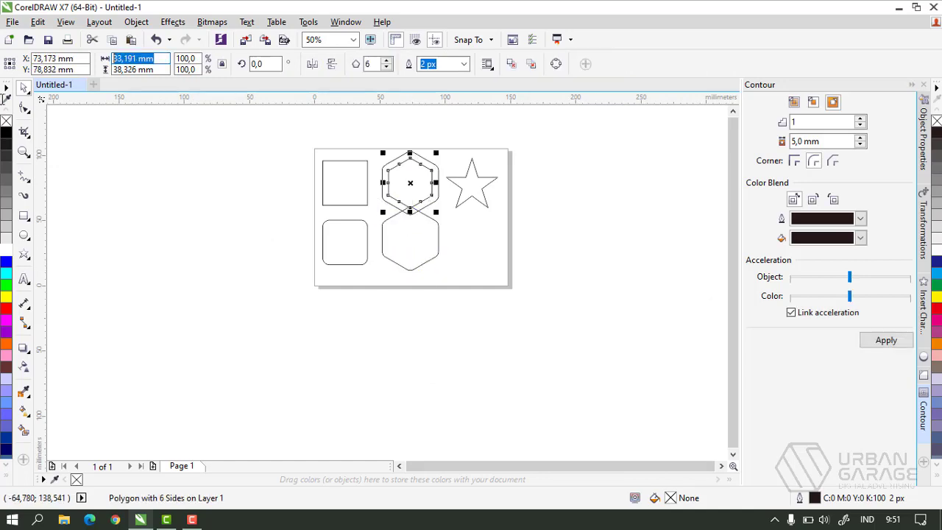
left_click(401, 261)
left_click(384, 372)
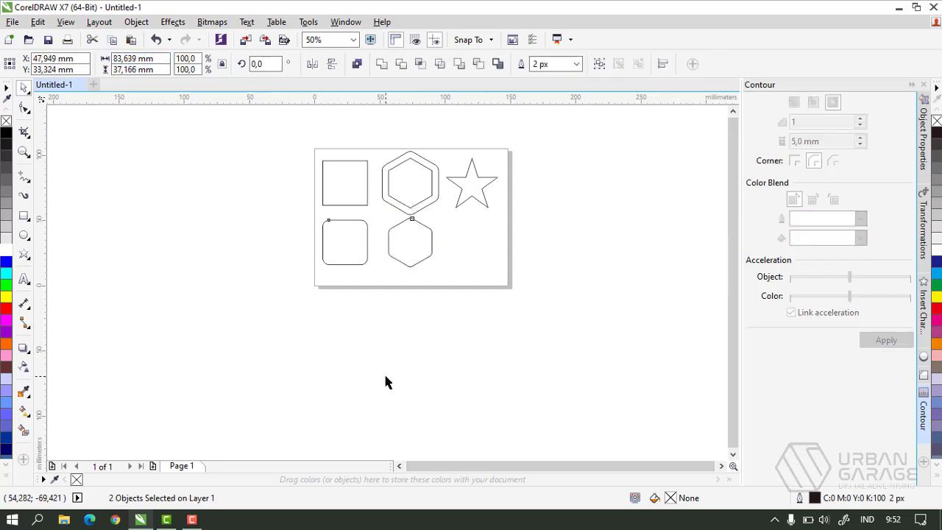
Examine the rounded corners of the lower hexagon up close and compare it with the original shapes above
scroll(410, 266, "up", 2)
scroll(410, 265, "down", 2)
scroll(420, 231, "up", 2)
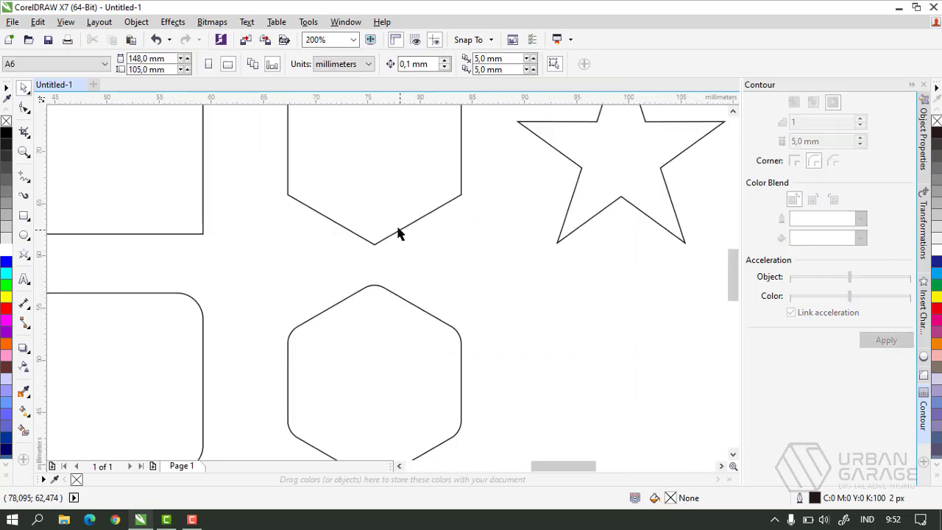
scroll(368, 210, "up", 2)
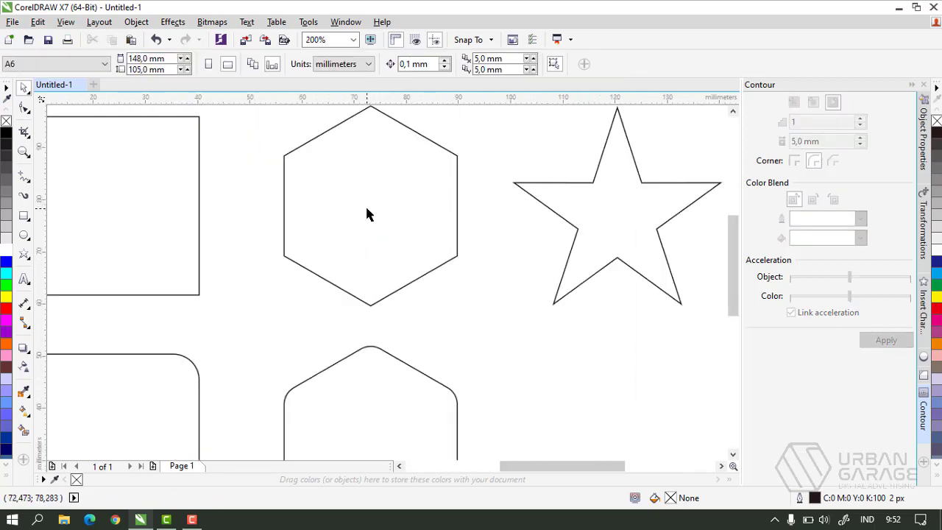
scroll(367, 212, "down", 2)
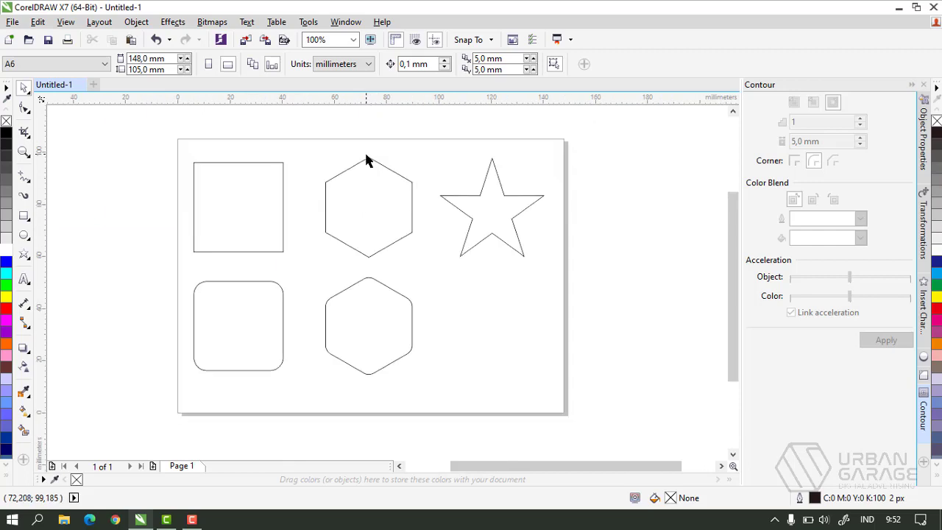
scroll(352, 304, "up", 2)
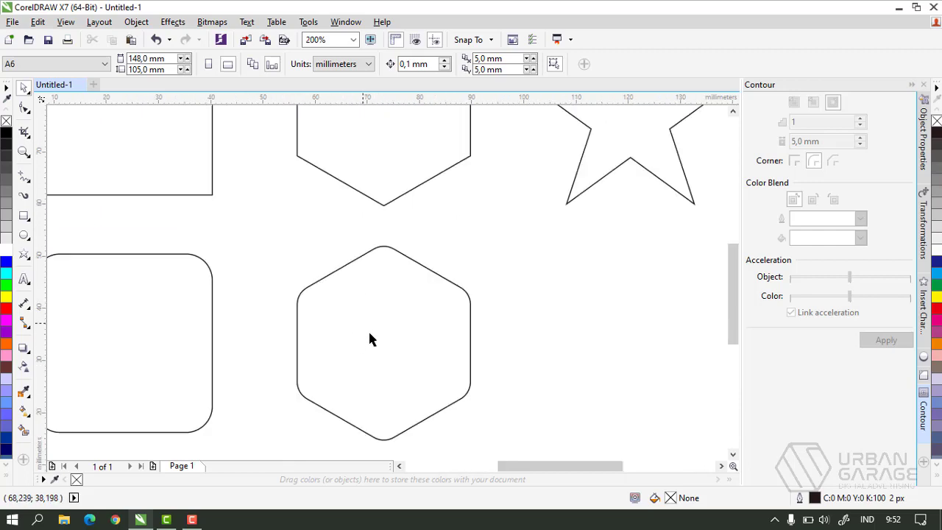
scroll(369, 335, "up", 4)
scroll(372, 328, "down", 2)
scroll(418, 218, "down", 6)
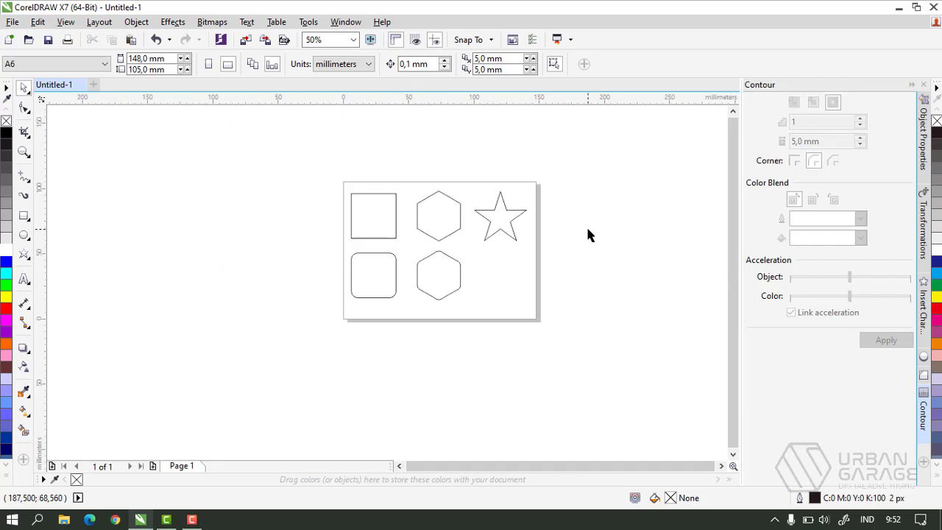
scroll(587, 234, "up", 1)
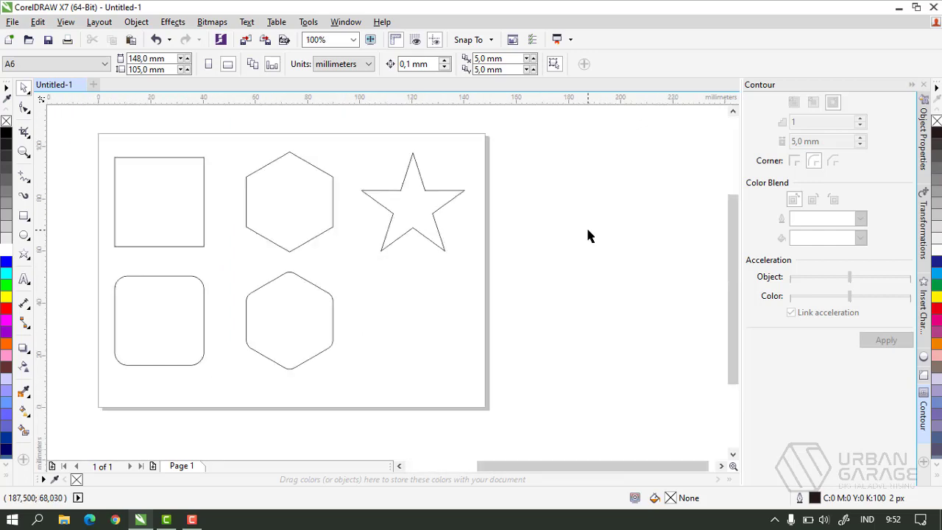
scroll(587, 234, "down", 1)
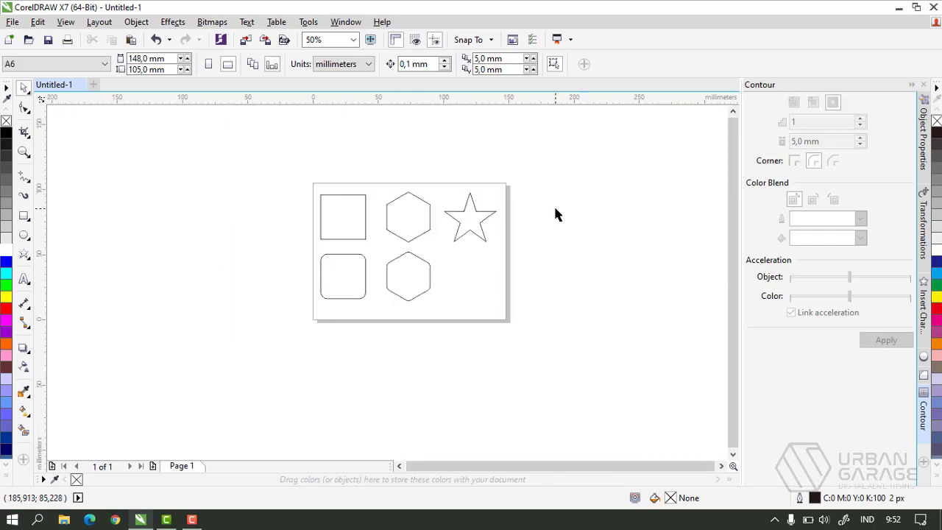
scroll(557, 209, "up", 1)
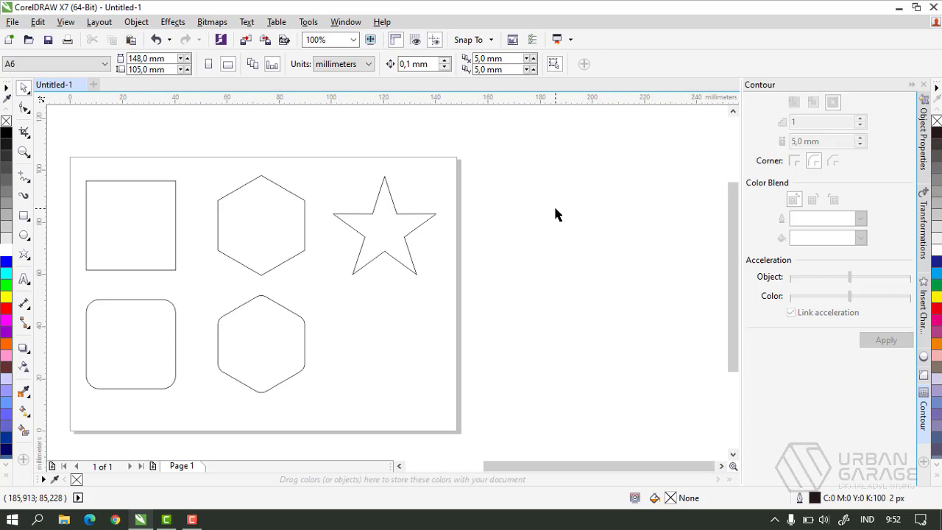
Apply an outside contour to the star with 1 step, a 5 mm offset and round corners
left_click(295, 246)
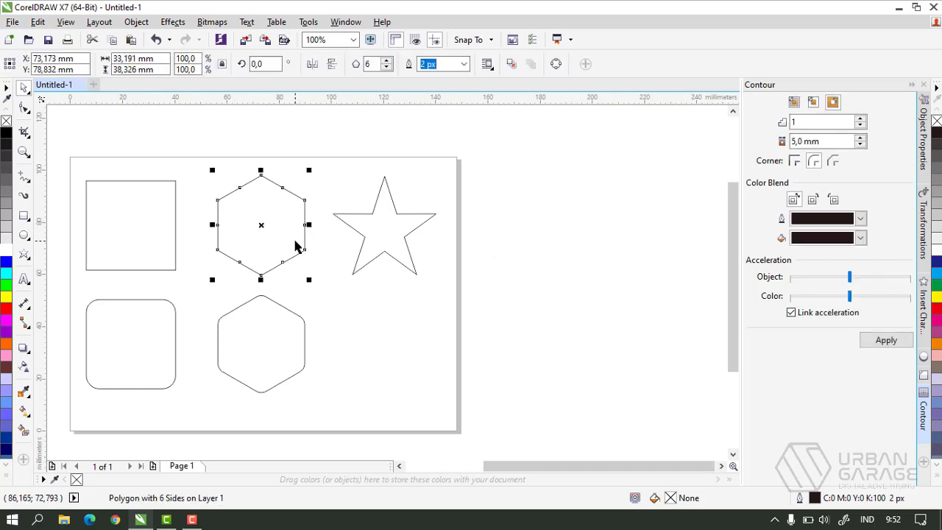
left_click(400, 344)
left_click(375, 247)
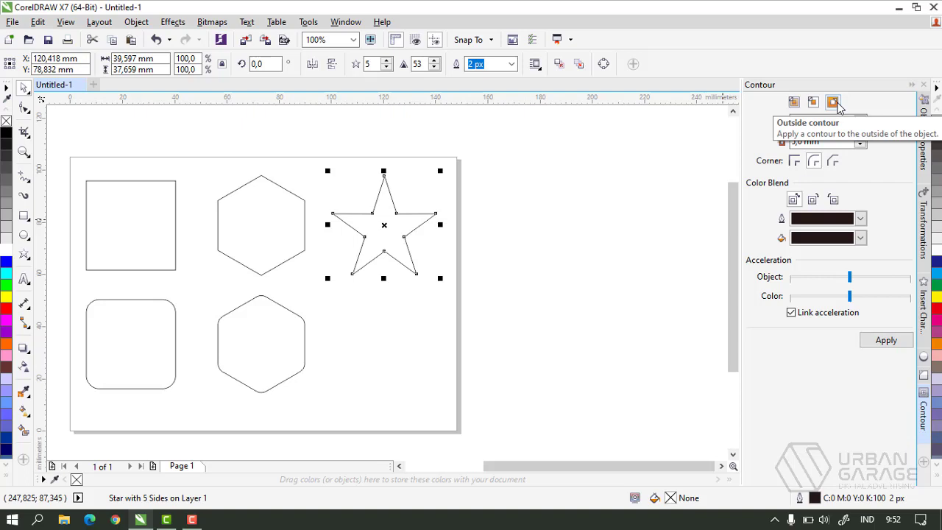
left_click(837, 122)
type("1")
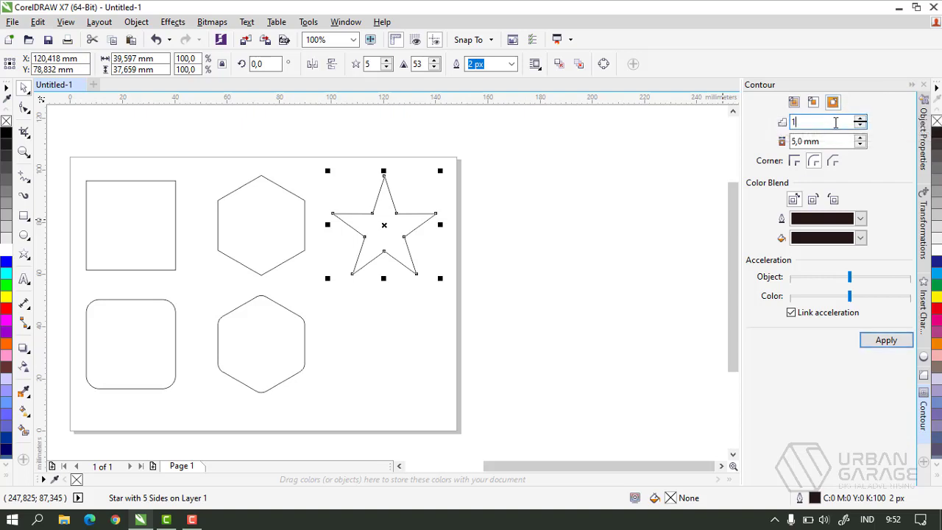
left_click(841, 141)
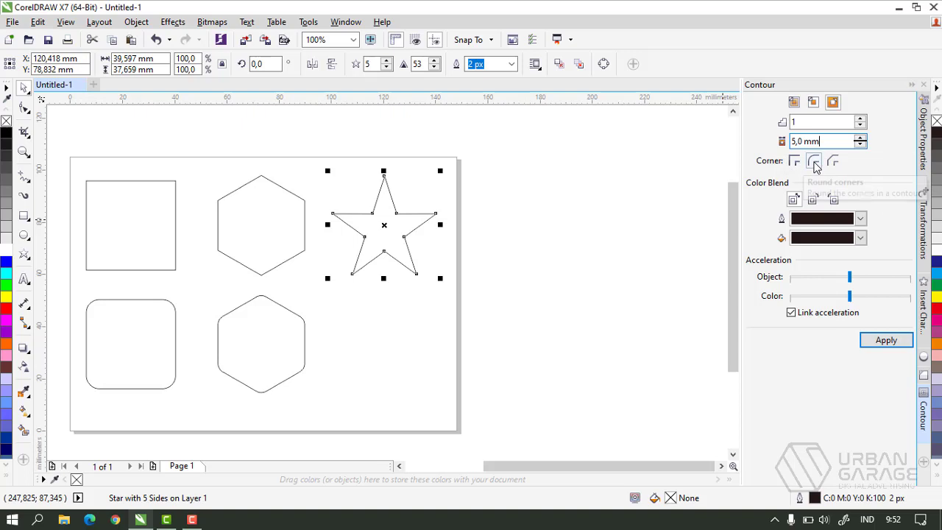
left_click(814, 164)
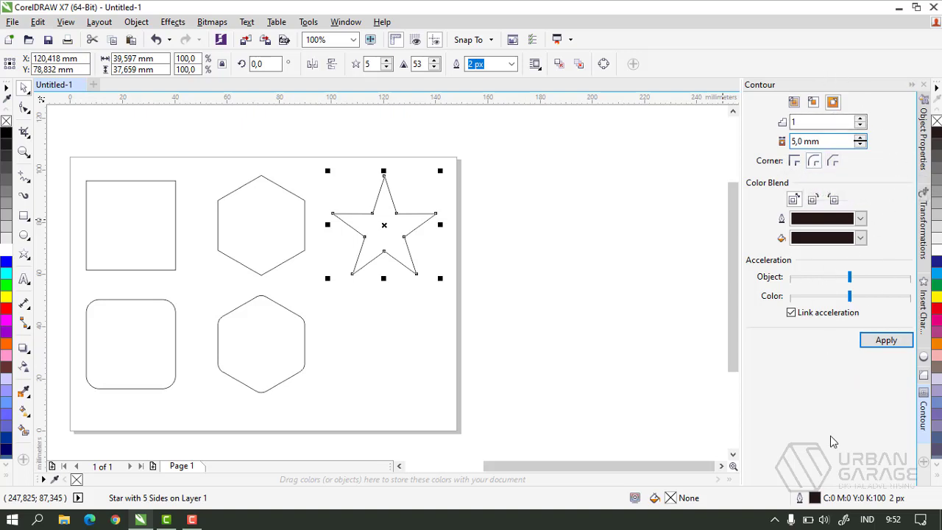
left_click(887, 340)
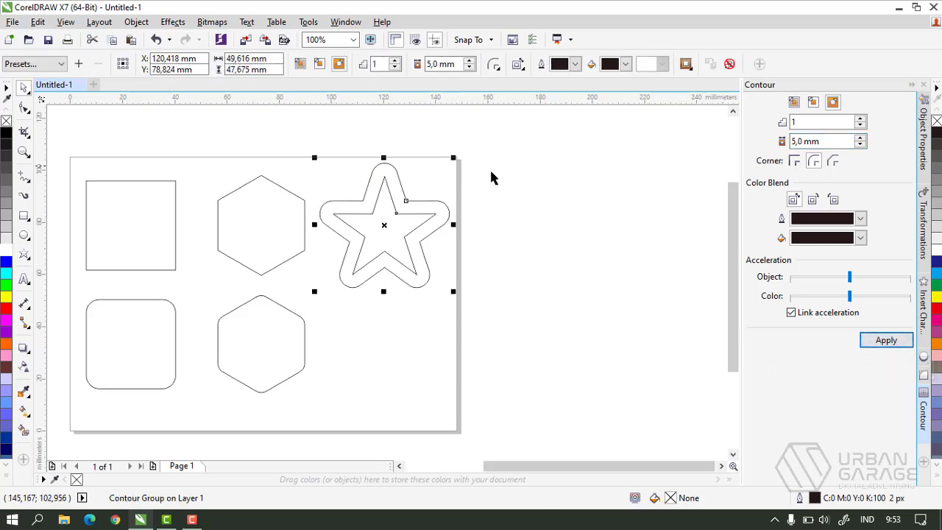
Break the star's contour group apart and move the rounded outline straight down below the original star
right_click(384, 170)
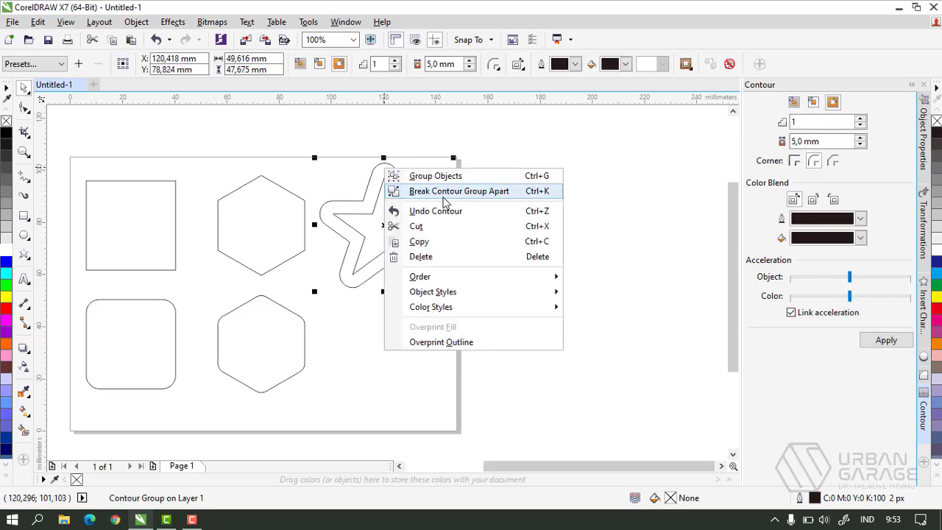
left_click(444, 193)
left_click_drag(401, 185, 414, 311)
Scale the rounded star outline proportionally to the original star's width of 39.597 mm
left_click(402, 228)
left_click_drag(161, 59, 9, 66)
key("ctrl+c")
left_click(350, 392)
left_click_drag(157, 58, 7, 64)
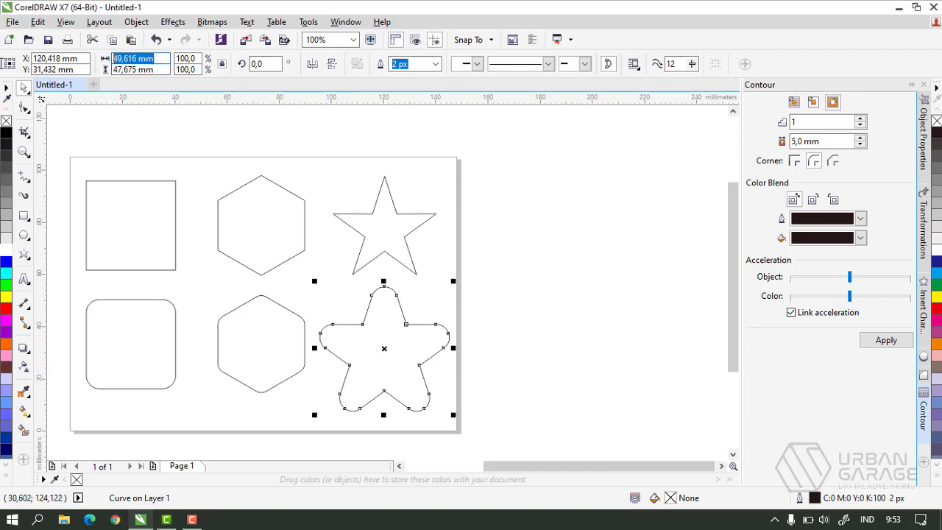
key("ctrl+v")
key("Return")
Align the centre of the rounded star with the rounded hexagon along the lower row and clear the selection
left_click(266, 331, "shift")
key("e")
left_click(562, 329)
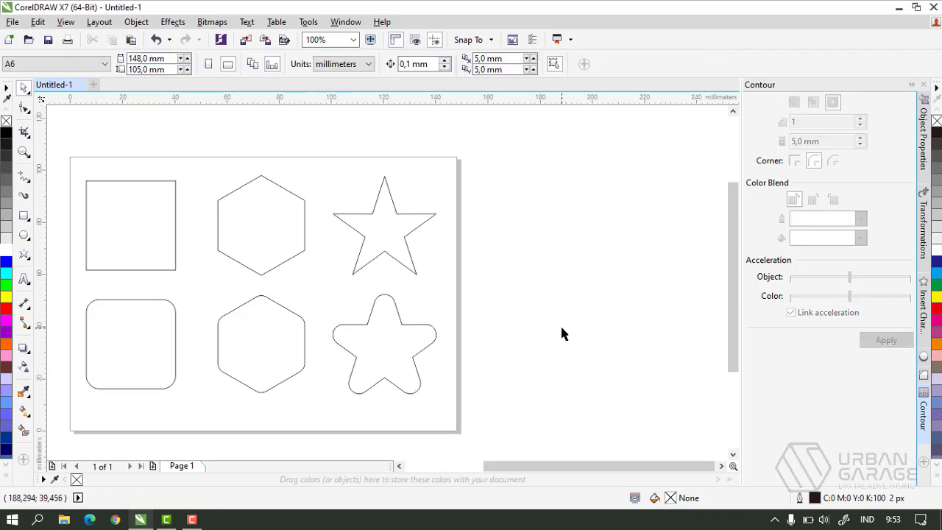